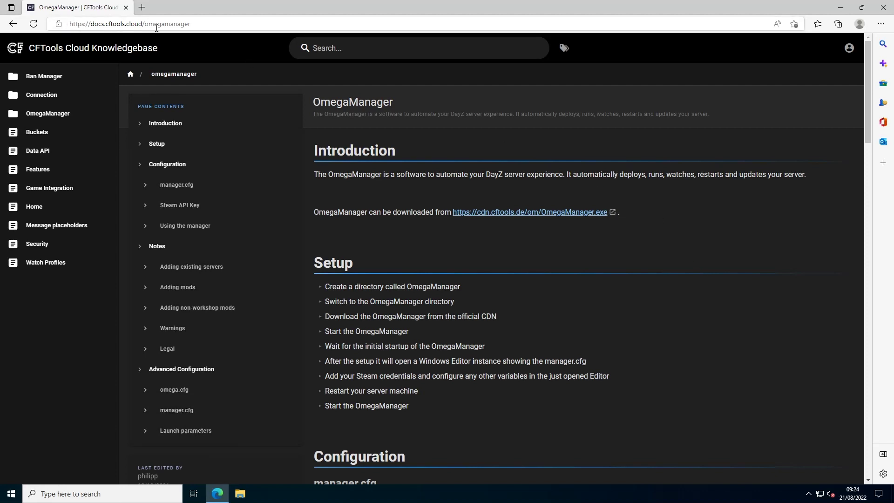
Step: Download OmegaManager.exe from the Knowledgebase setup guide and show it in its Downloads folder
drag(314, 212, 330, 212)
click(433, 187)
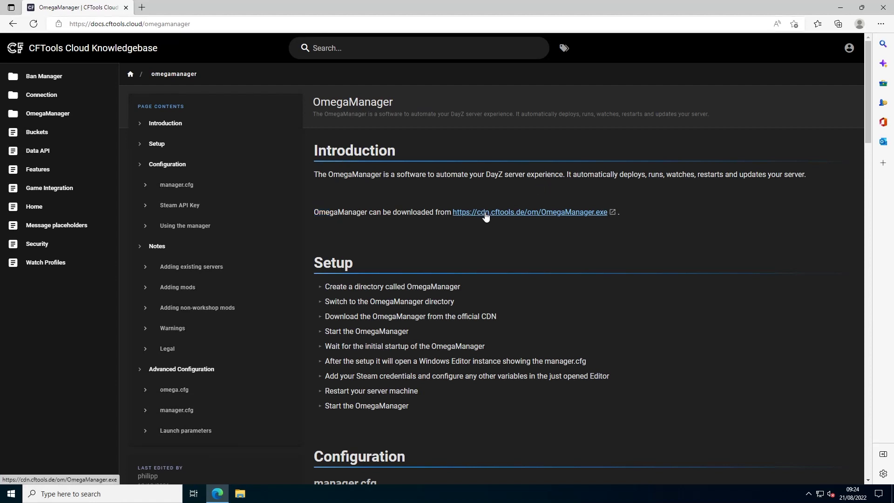
click(484, 212)
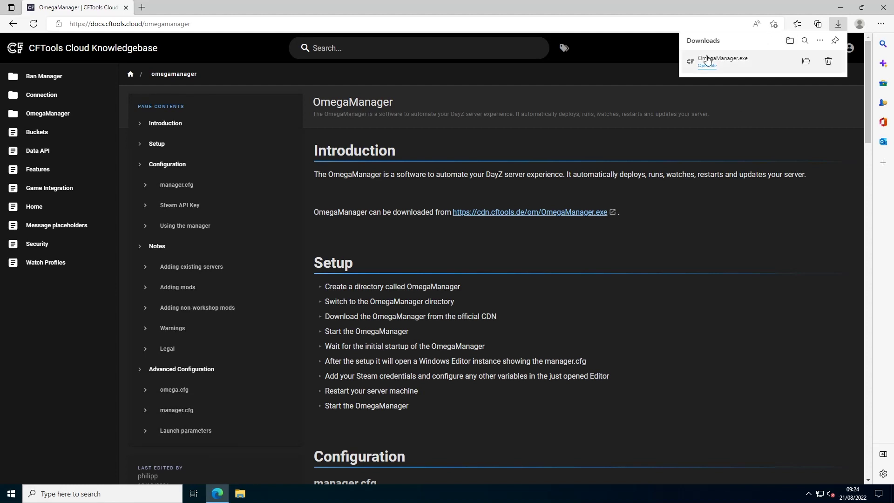
click(808, 63)
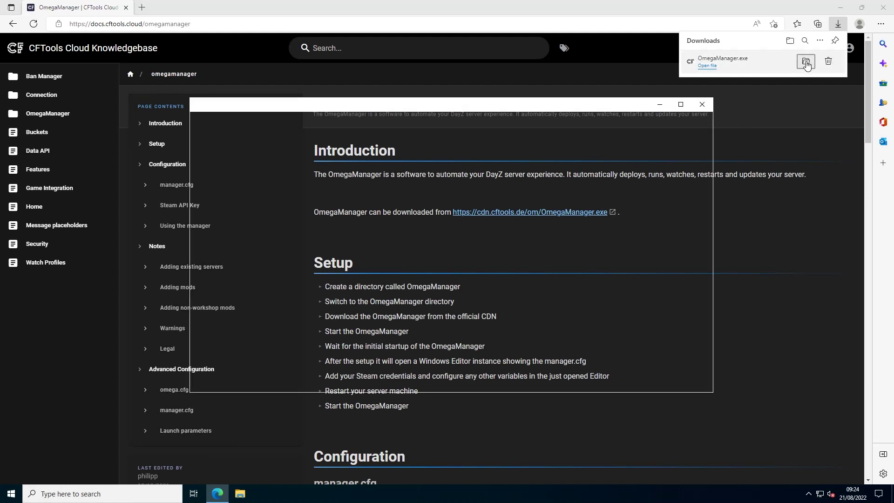
Step: Move OmegaManager.exe to Documents and create a new folder named OmegaManager there
drag(419, 175, 227, 190)
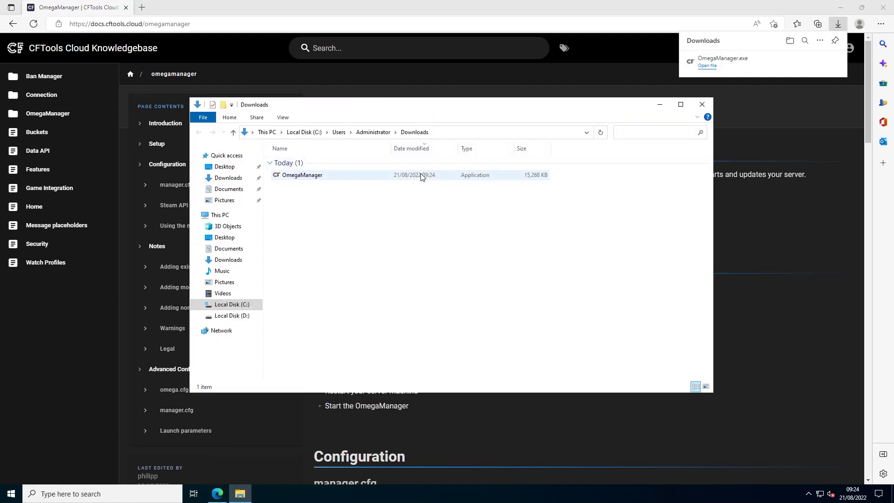
click(228, 190)
right_click(365, 220)
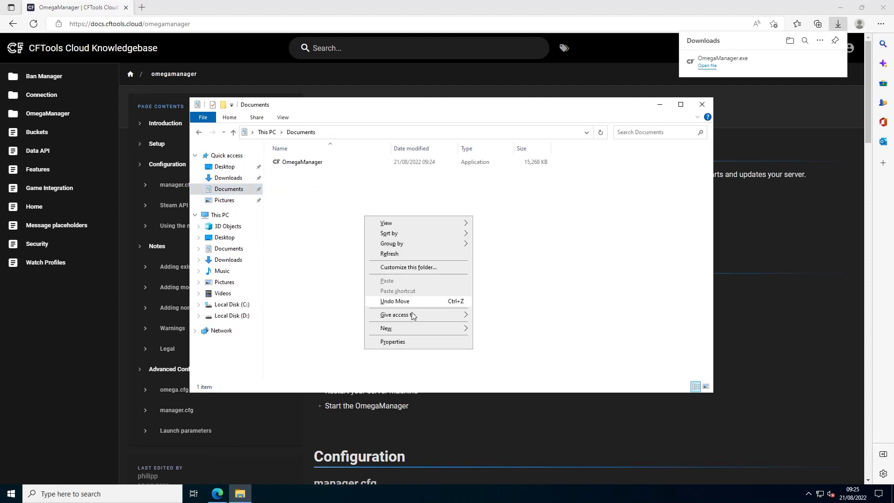
click(501, 327)
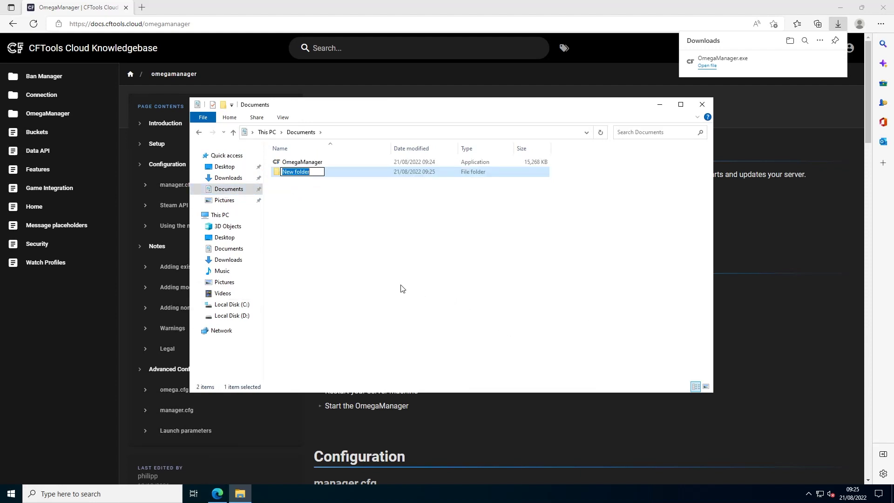
text(O)
text(megaManager)
key(Return)
Step: Move OmegaManager.exe into the OmegaManager folder and launch it from there
click(397, 284)
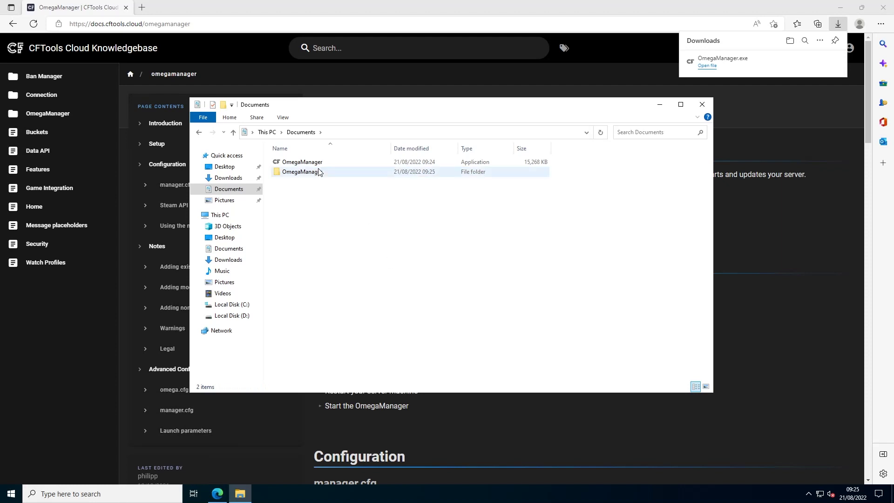
click(306, 163)
drag(306, 163, 320, 171)
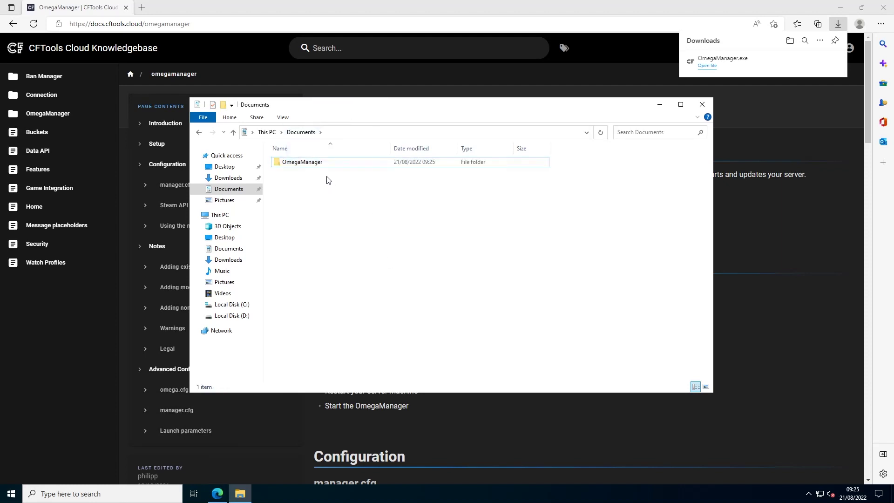
double_click(314, 163)
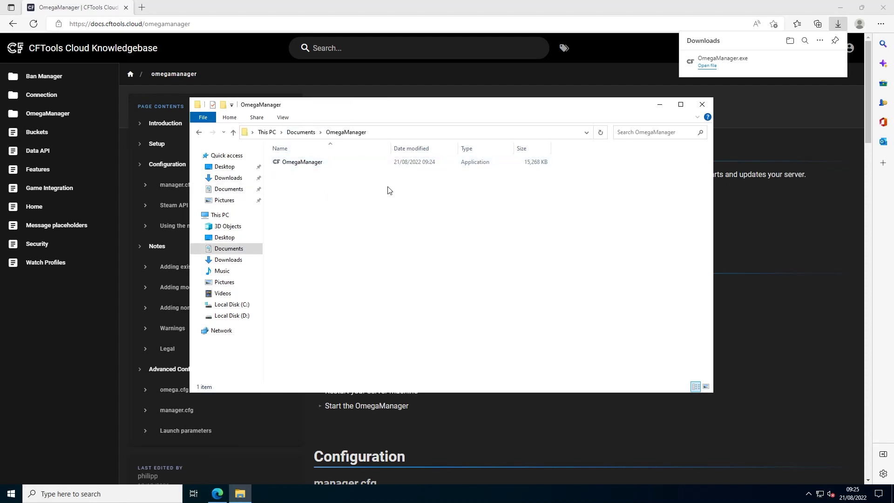
click(308, 161)
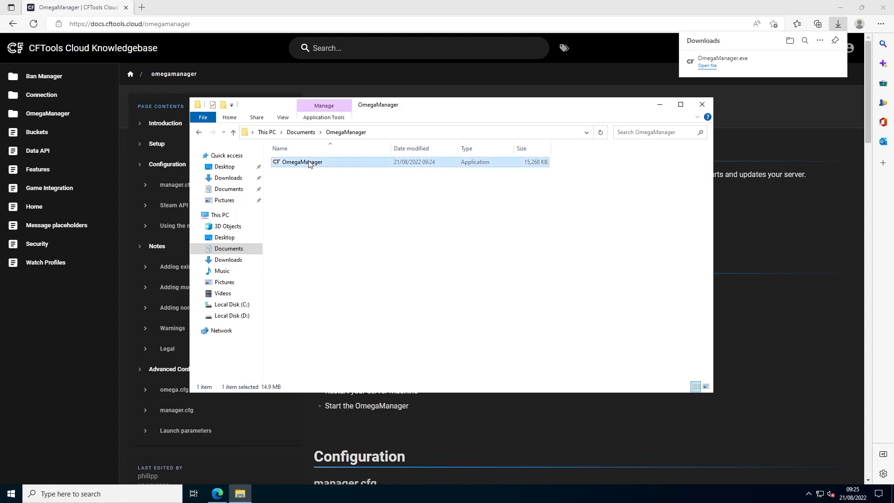
double_click(345, 166)
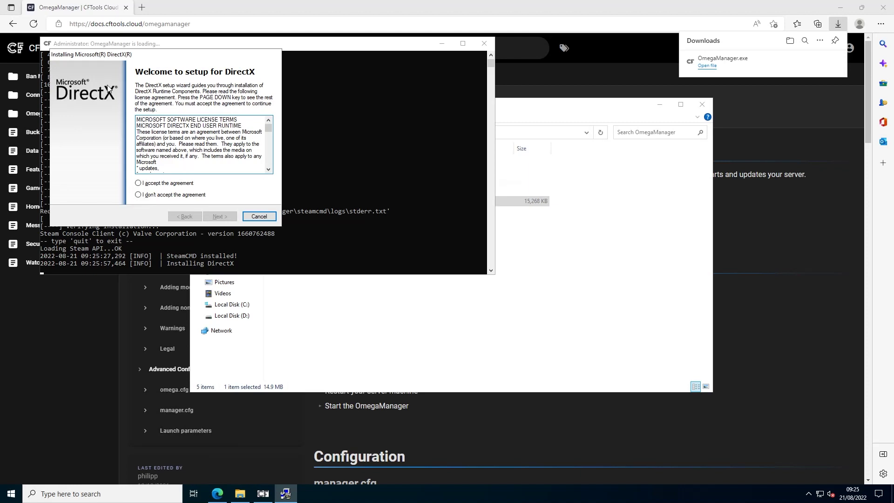
Step: Accept the DirectX license, install the runtime components, and finish the installer
click(145, 184)
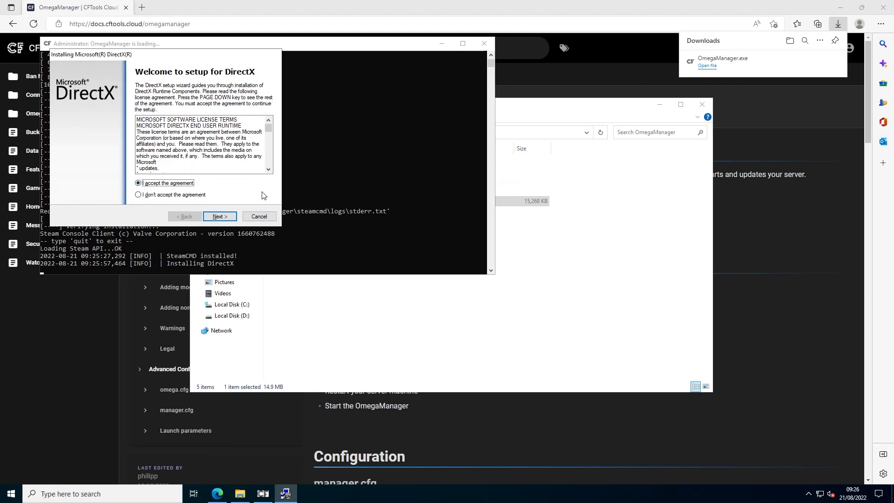
click(221, 217)
click(223, 217)
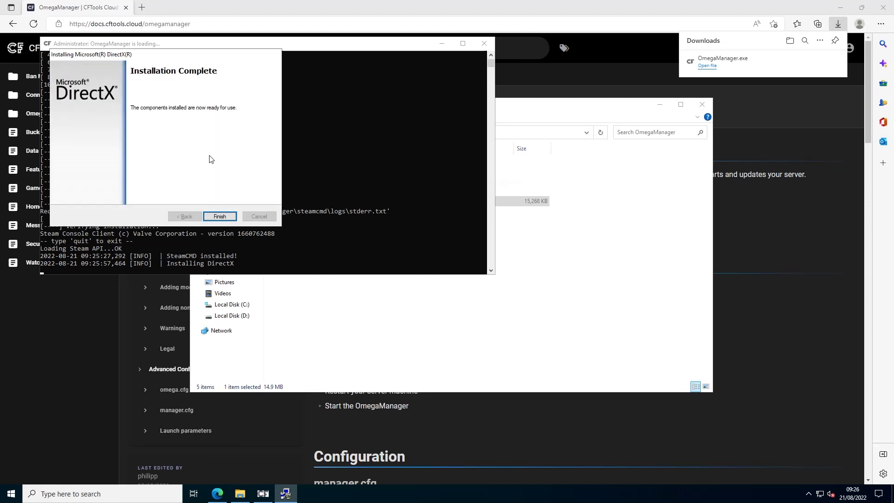
click(224, 217)
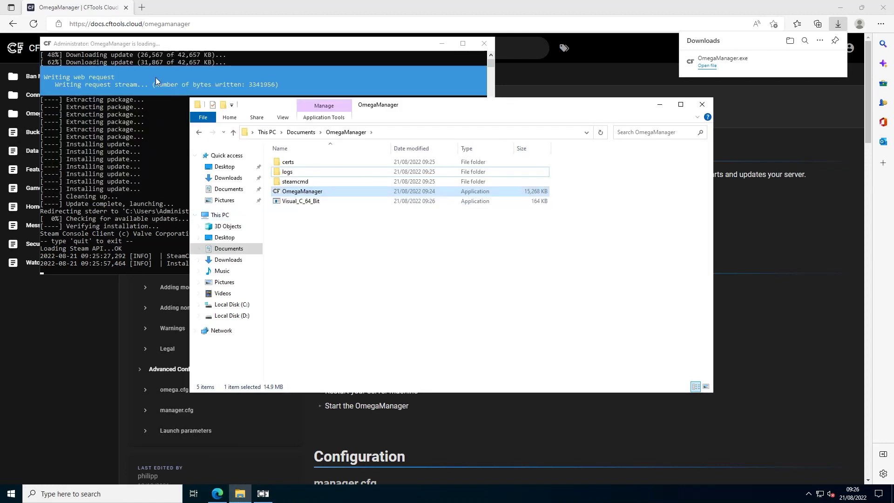
Step: Agree to the Visual C++ 2017 x64 license terms, install it, and close the success message
click(220, 57)
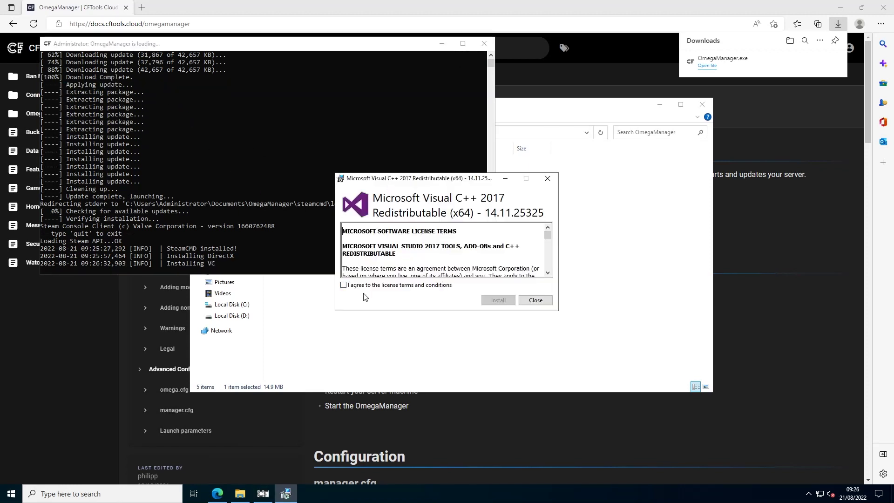
click(379, 288)
click(497, 300)
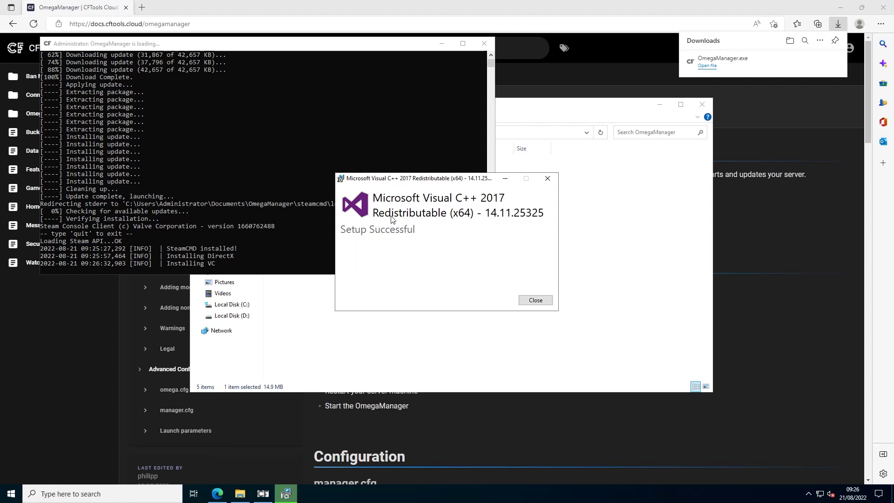
click(536, 302)
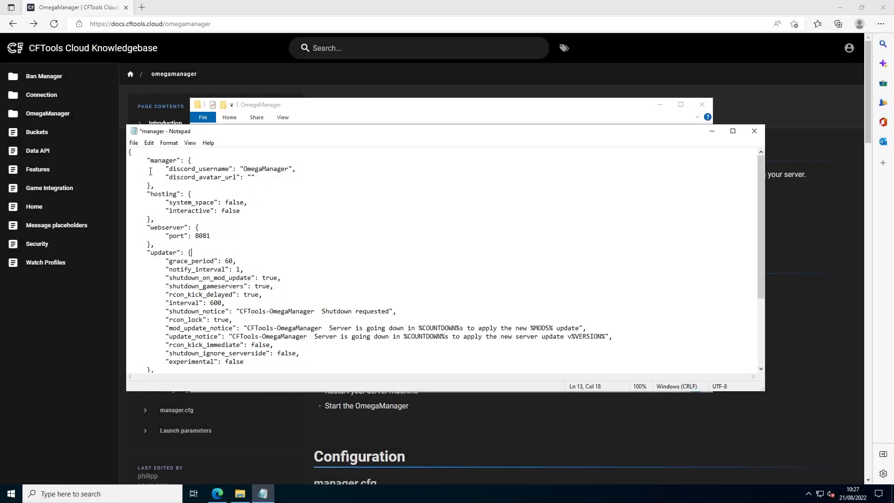
Step: Review the manager, hosting, webserver and updater sections of manager.cfg
drag(130, 152, 244, 209)
click(265, 213)
drag(149, 227, 183, 227)
click(212, 226)
scroll(182, 228, down, 1)
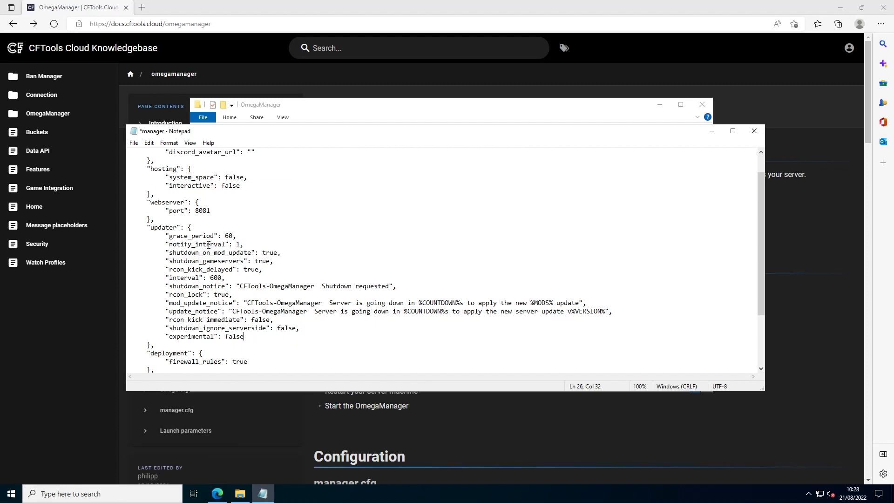
drag(157, 228, 262, 337)
click(261, 338)
Step: Replace the updater grace_period value with 30
click(232, 236)
key(BackSpace)
key(BackSpace)
text(15)
key(BackSpace)
key(BackSpace)
text(30)
Step: Inspect the shutdown_on_mod_update, rcon_kick_delayed and notify_interval settings
click(196, 252)
key(Right)
key(Right)
key(Right)
key(shift+Left)
key(shift+Left)
key(shift+Left)
key(shift+Left)
click(280, 253)
drag(281, 253, 261, 253)
key(Down)
key(Down)
click(223, 244)
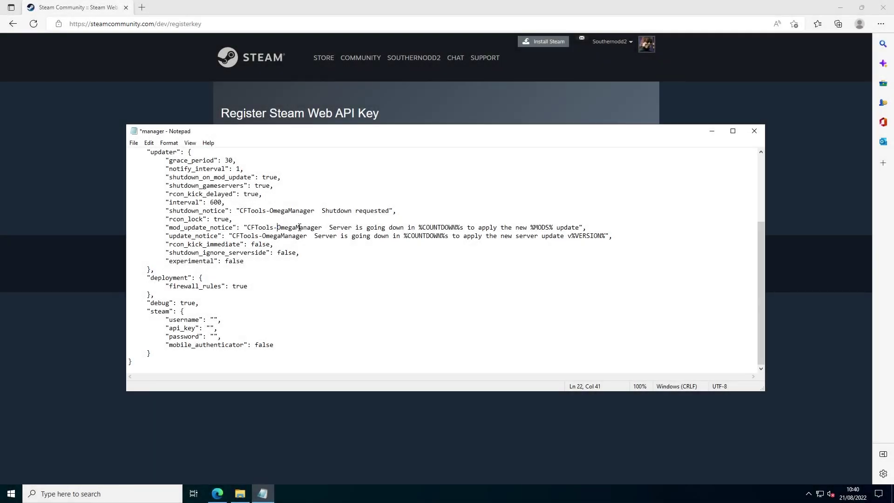
Step: Review the shutdown_notice message text mentioning OmegaManager
click(299, 229)
click(235, 211)
click(285, 211)
click(378, 211)
drag(240, 210, 237, 219)
click(386, 210)
Step: Review the mod_update_notice and update_notice keys and their CFTools message text
drag(289, 227, 329, 228)
click(360, 236)
click(420, 229)
click(329, 228)
drag(169, 228, 224, 228)
click(223, 228)
mouse_move(169, 236)
mouse_down()
mouse_move(219, 236)
mouse_move(204, 236)
mouse_up()
click(324, 236)
click(256, 237)
Step: Check the empty Steam username and password entries and the api_key setting
click(207, 320)
drag(306, 212, 311, 227)
click(312, 227)
drag(166, 328, 219, 330)
click(217, 329)
drag(173, 329, 203, 329)
click(249, 328)
click(213, 320)
click(214, 338)
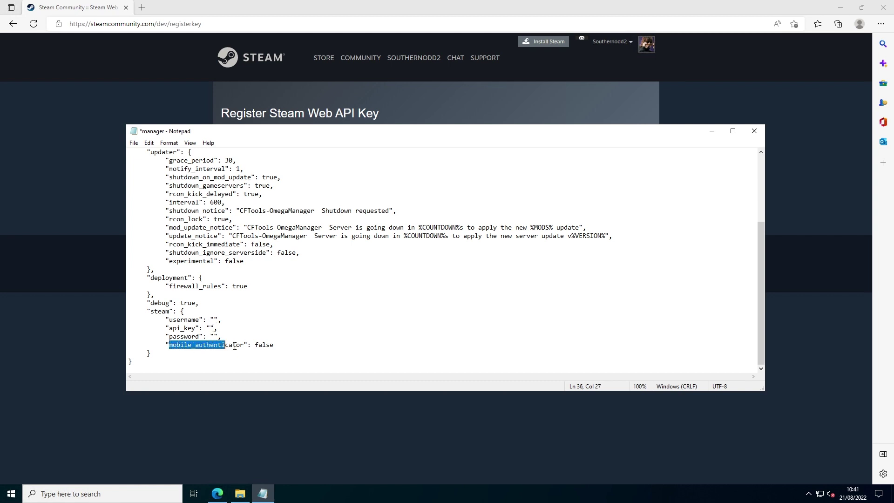
Step: Confirm mobile_authenticator is false and save manager.cfg
drag(173, 345, 244, 345)
click(223, 345)
double_click(268, 344)
click(260, 349)
double_click(276, 346)
click(276, 346)
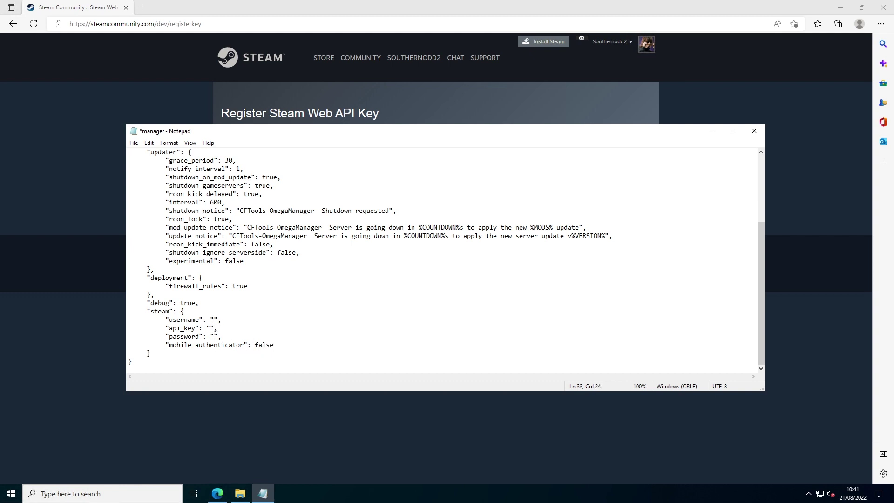
click(215, 336)
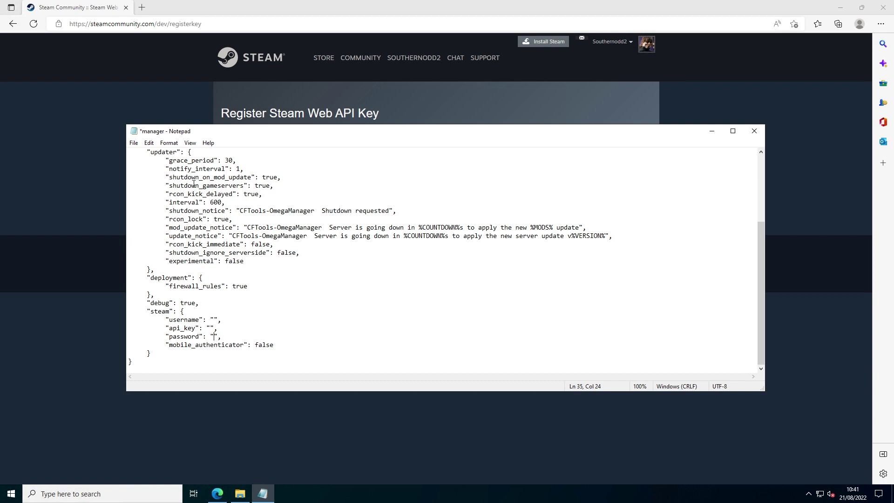
click(134, 143)
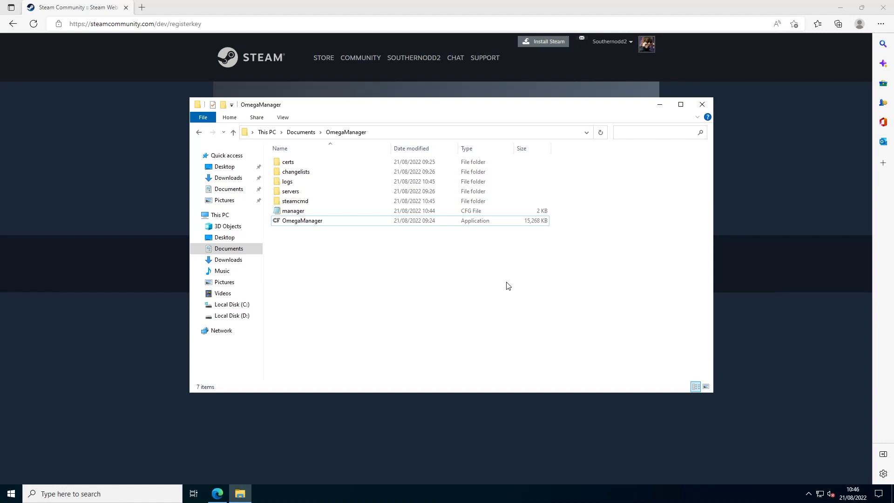
Step: Relaunch OmegaManager.exe from the Documents\OmegaManager folder
drag(507, 274, 419, 268)
double_click(329, 223)
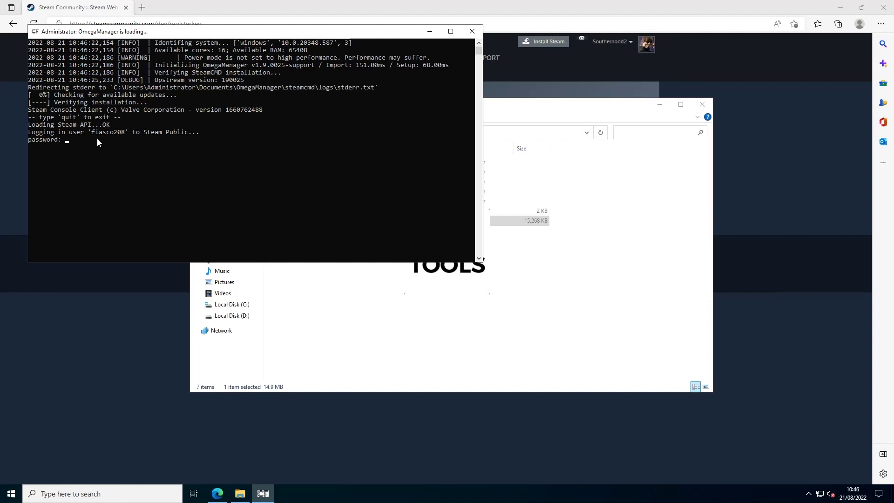
Step: Submit the Steam account password at the OmegaManager console prompt
key(Return)
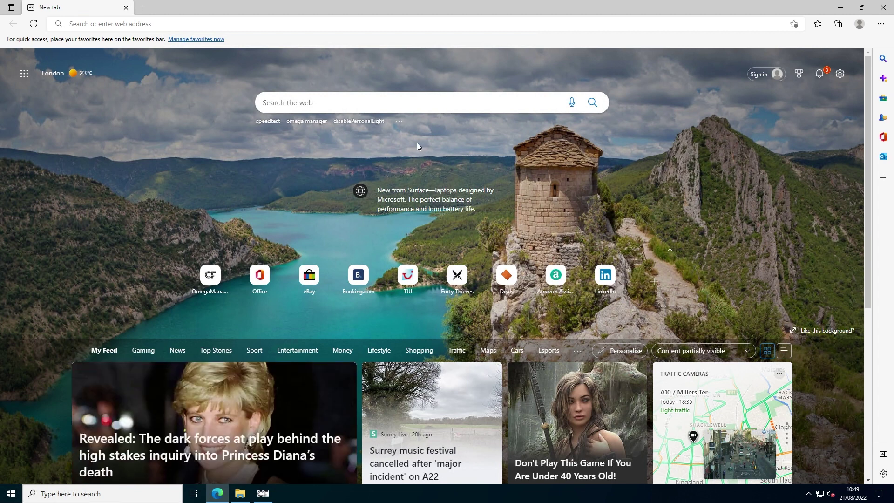
Step: Enter localhost in Edge's address bar so localhost:8081 is suggested
click(171, 28)
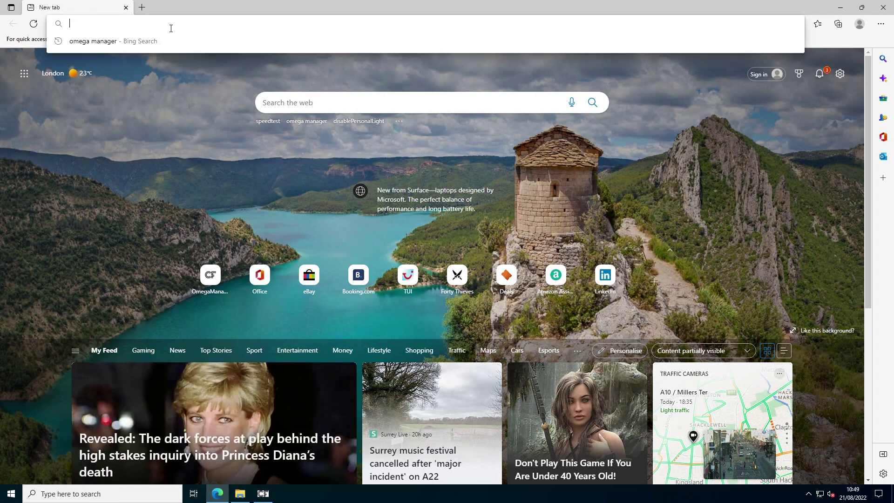
text(localhost:8081)
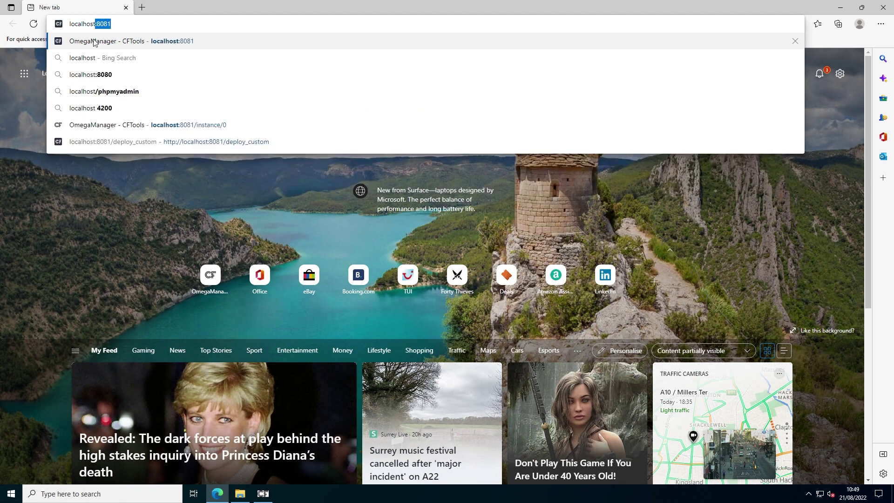
Step: Open the localhost:8081 dashboard and the Deploy new instance form
click(137, 42)
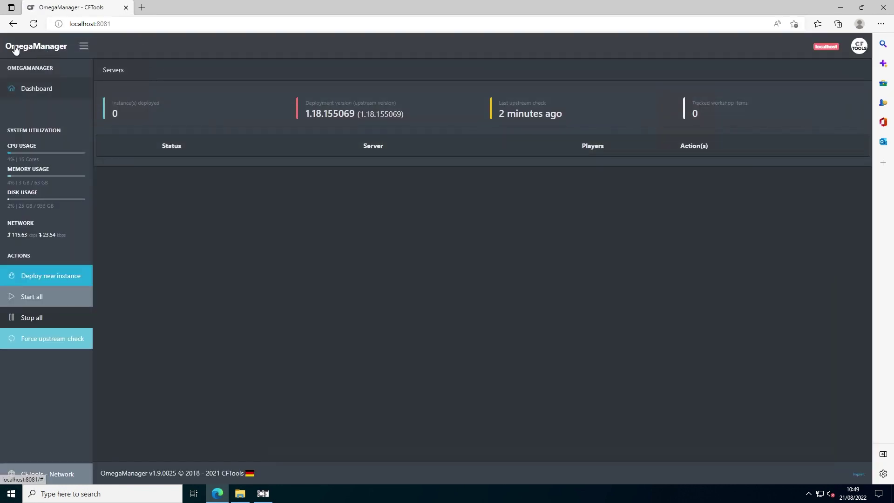
click(461, 157)
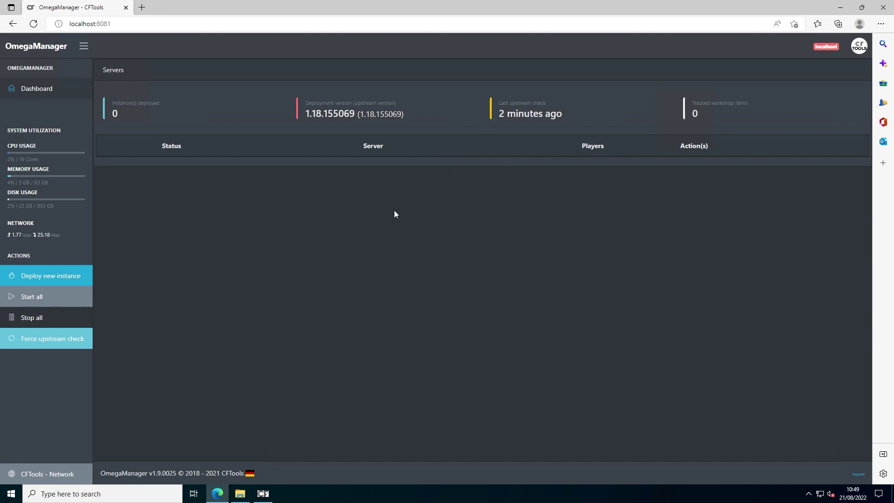
click(77, 275)
drag(362, 112, 377, 158)
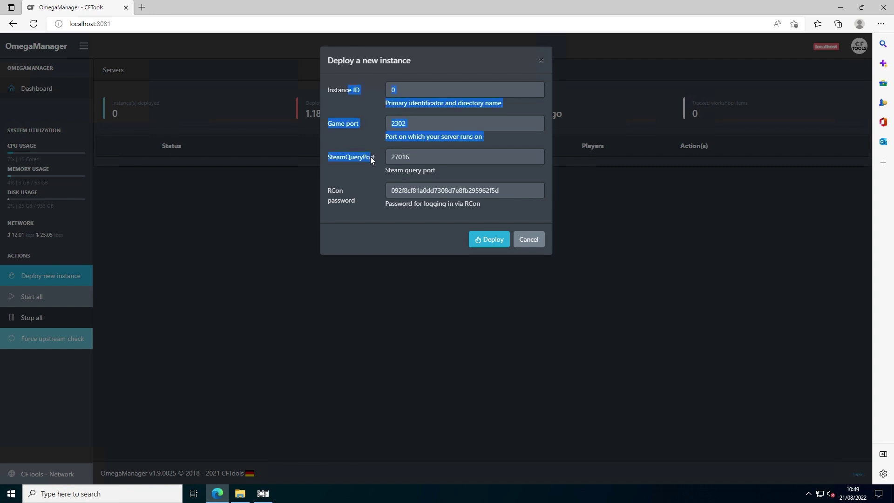
Step: Deploy instance 0 with game port 2302 and query port 27016
key(Tab)
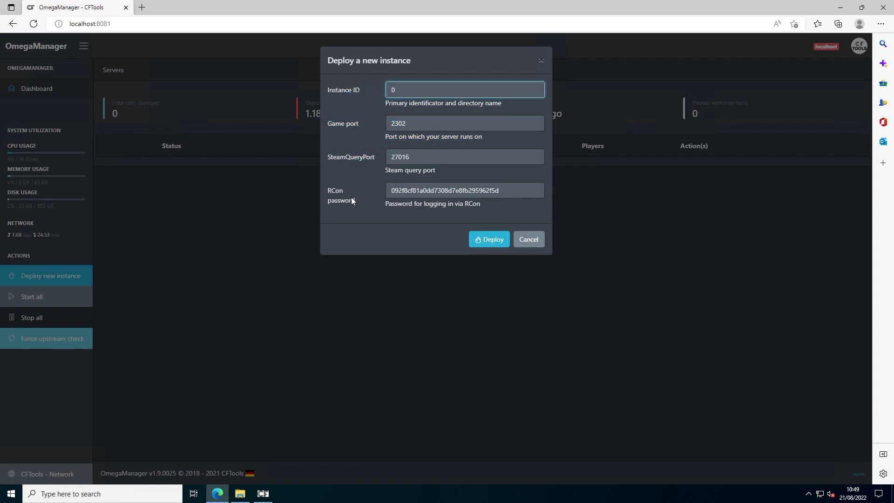
mouse_move(332, 185)
mouse_down()
mouse_move(346, 201)
mouse_move(502, 205)
mouse_up()
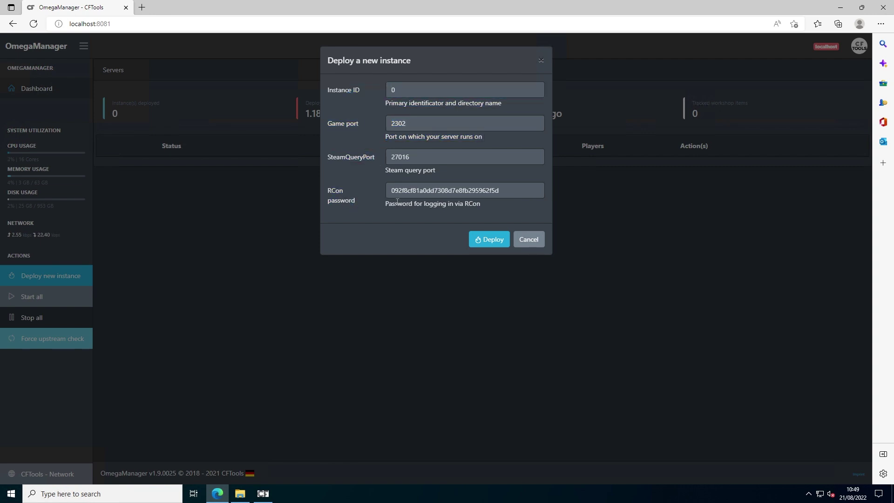
click(448, 191)
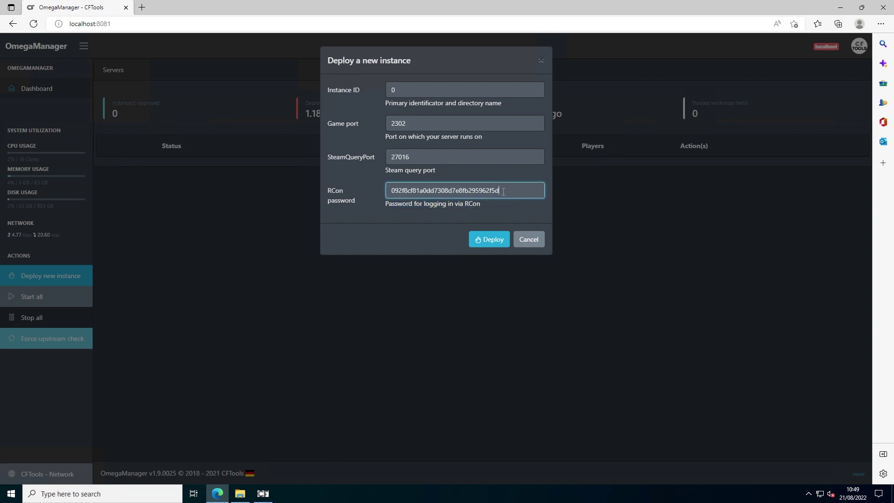
double_click(475, 205)
click(477, 206)
click(405, 190)
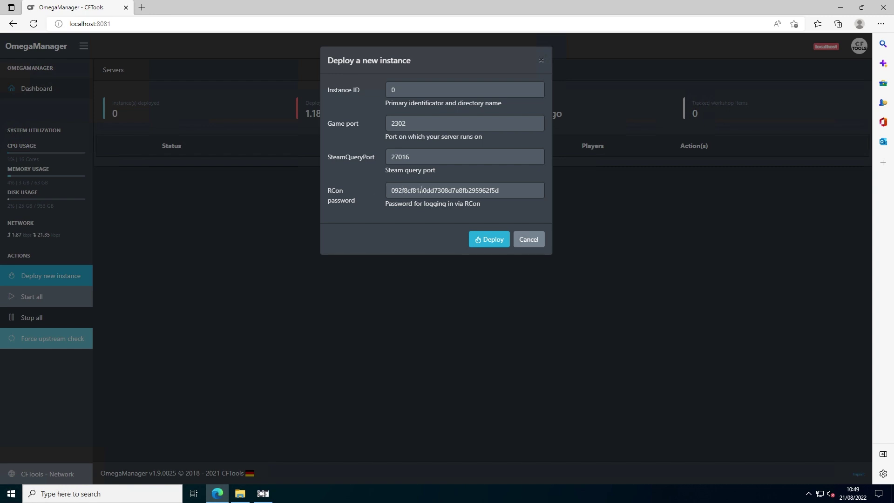
double_click(420, 194)
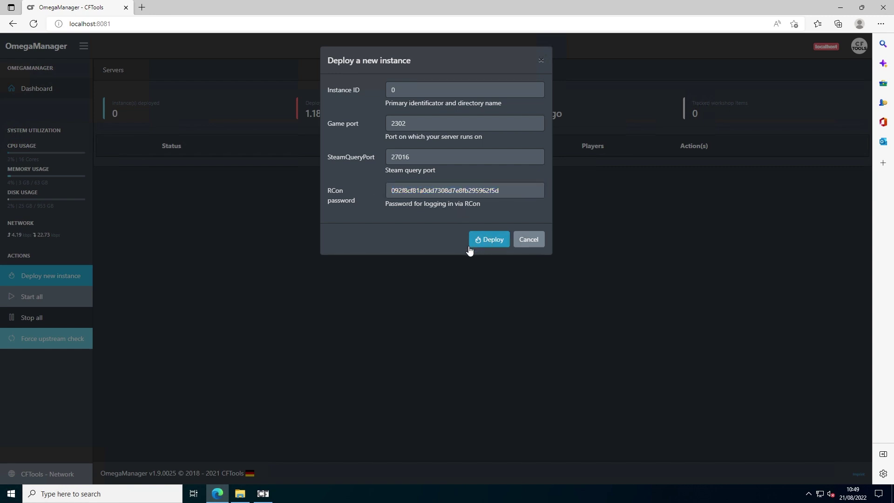
click(496, 246)
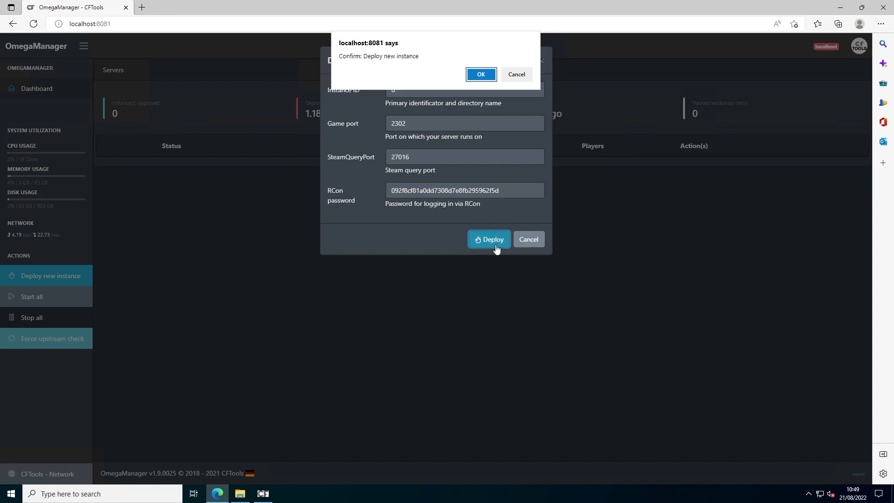
Step: Confirm the deployment and switch instance #0 to its Actions tab listing server actions
click(481, 75)
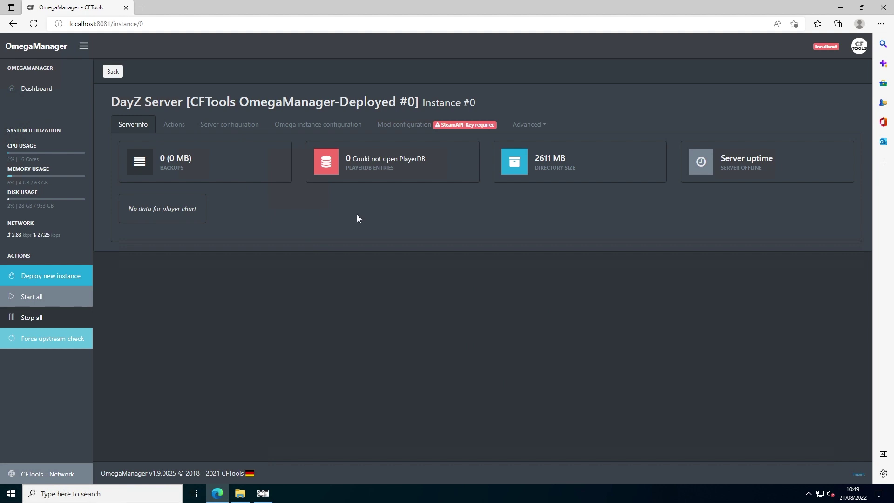
click(461, 129)
click(176, 124)
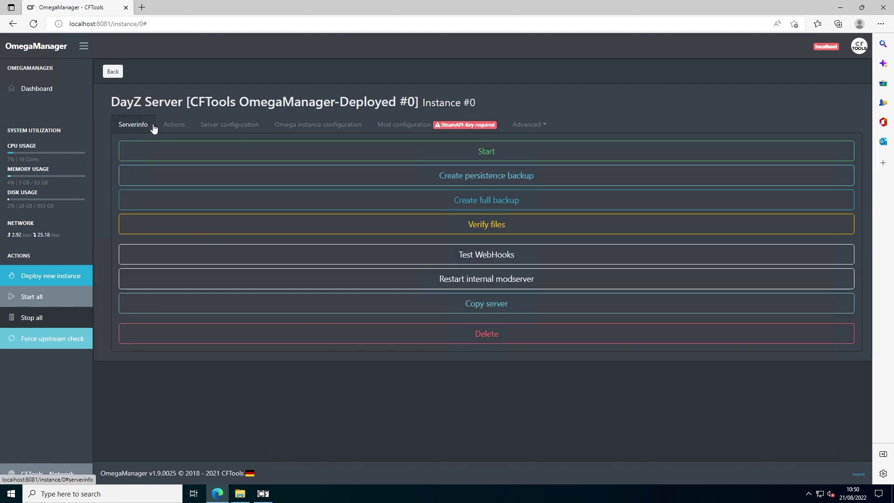
click(152, 124)
click(173, 124)
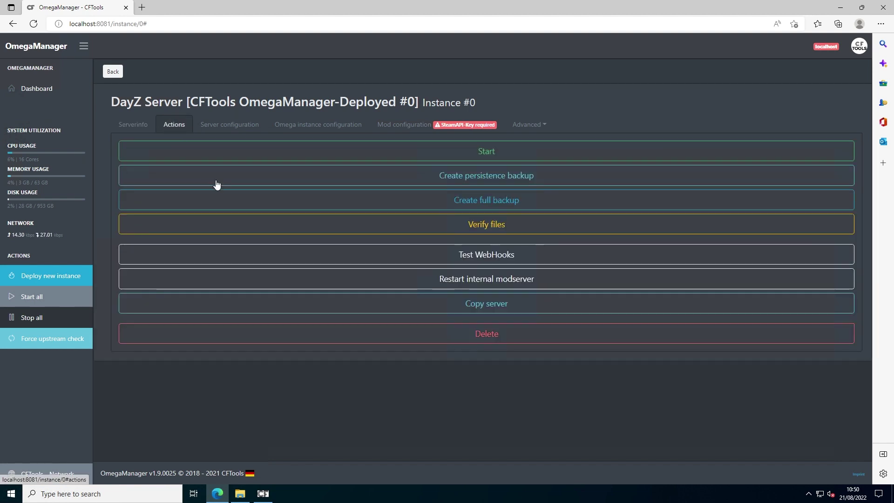
Step: Start instance #0, move the OmegaManager console aside and maximise the DayZ server console
click(408, 158)
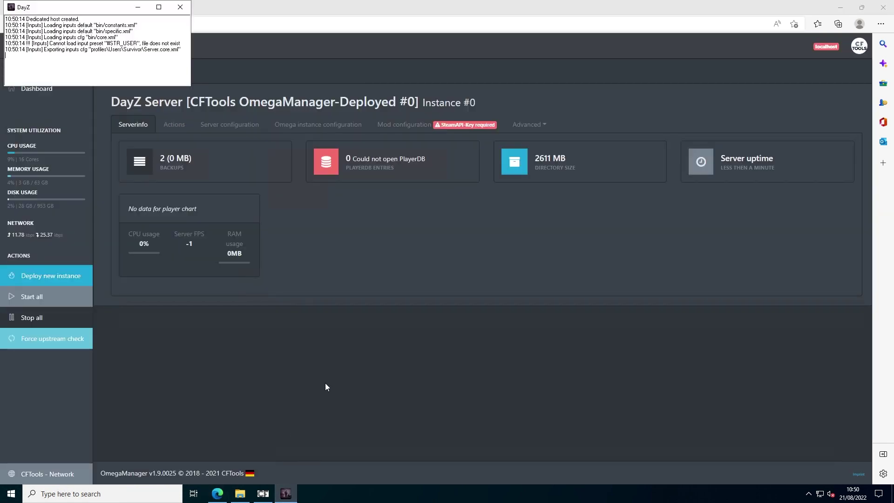
click(269, 493)
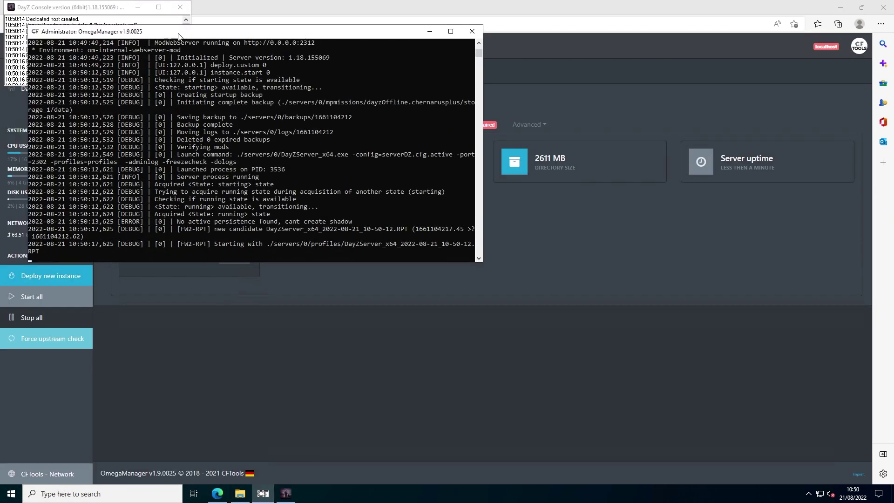
drag(199, 29, 524, 86)
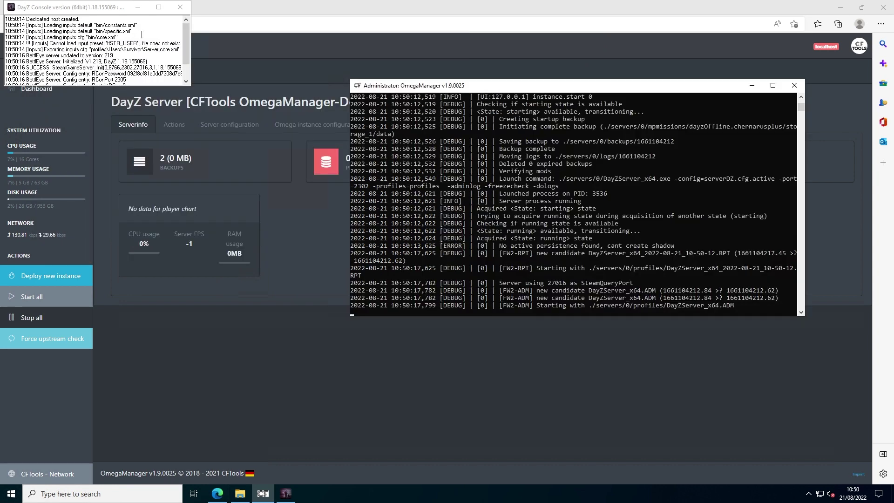
click(159, 7)
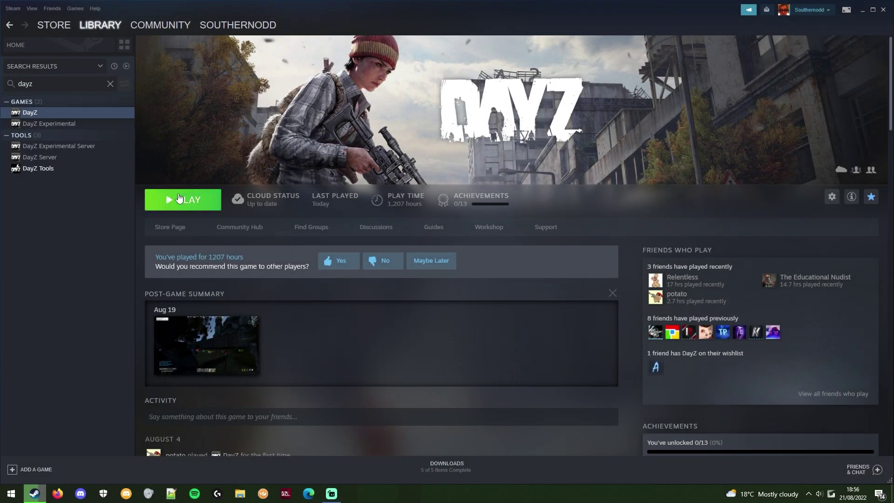
Step: Launch DayZ from the Steam library using the Play DayZ option
click(183, 200)
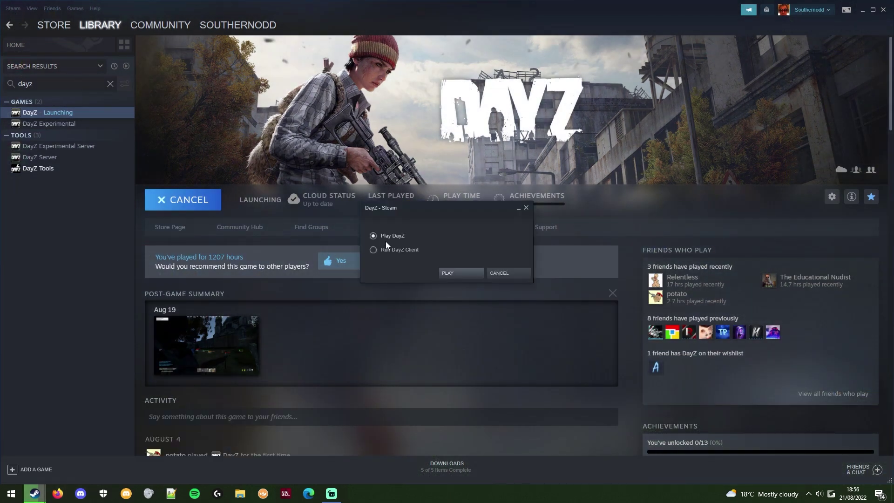
click(451, 274)
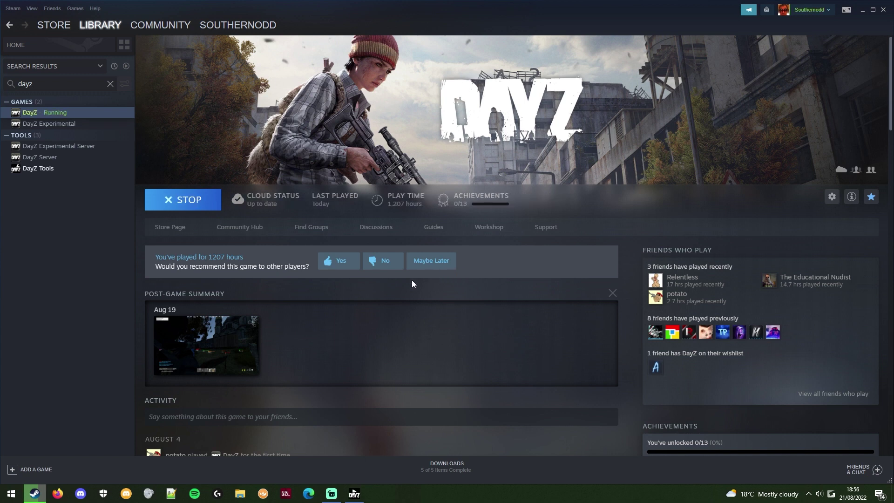
Step: Direct-connect to 45.88.229.33 from the DayZ launcher's Servers page
click(354, 494)
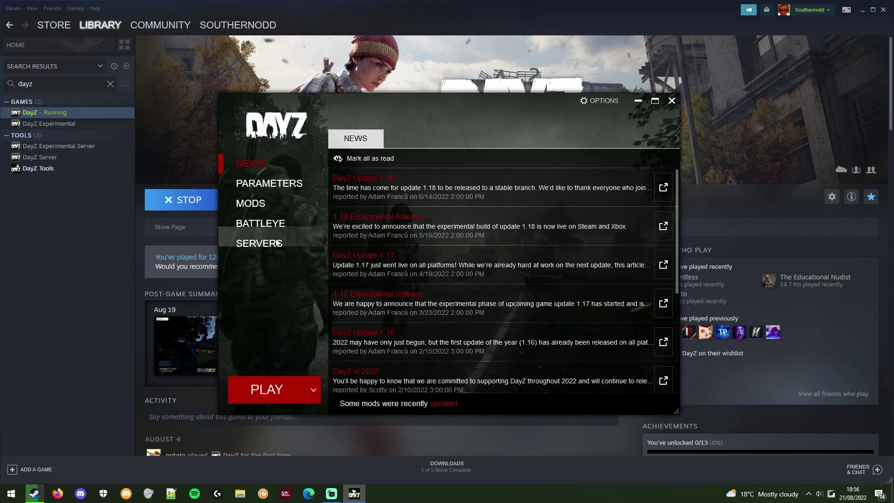
click(302, 242)
click(624, 382)
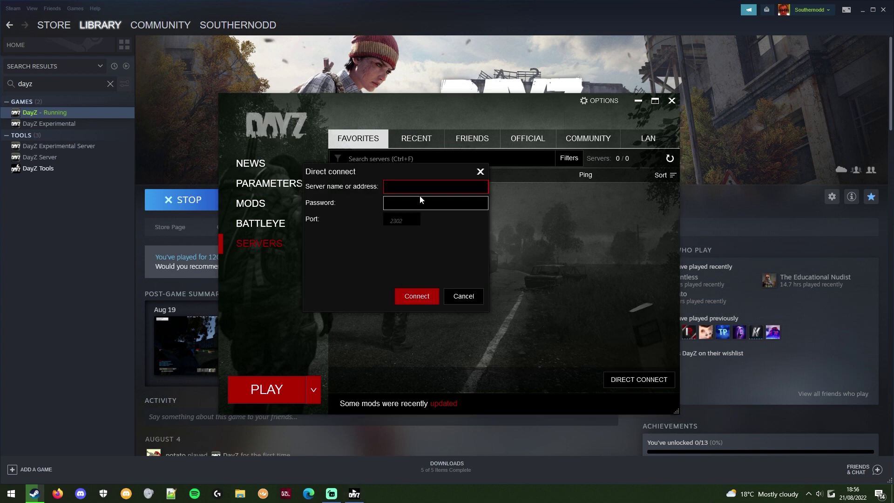
text(45.88.229.33)
key(Tab)
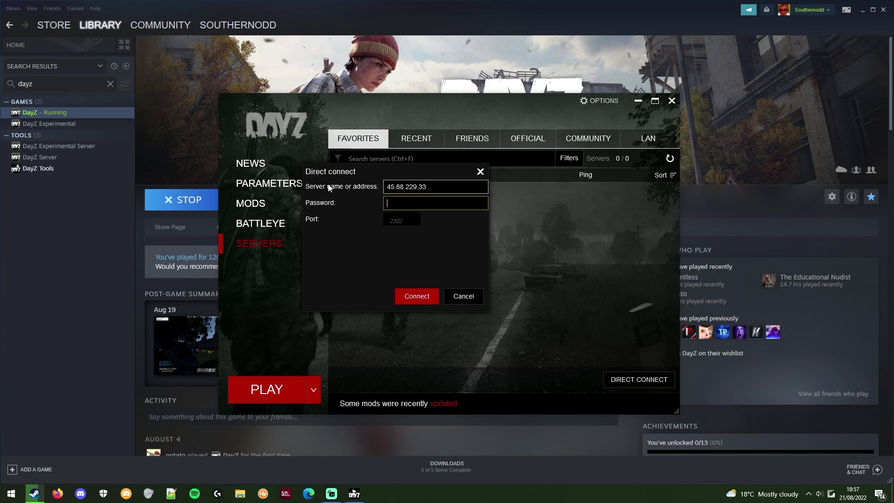
click(422, 294)
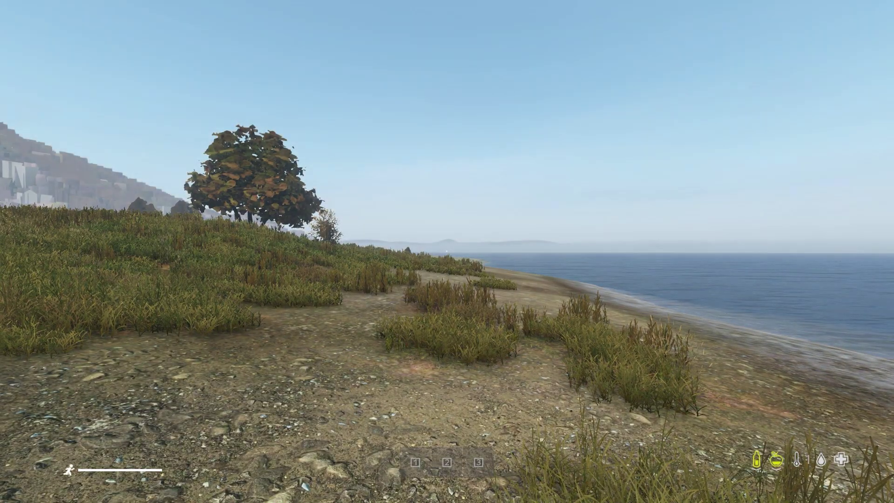
Step: Turn toward the grassy hill, then open the in-game pause menu
key(w)
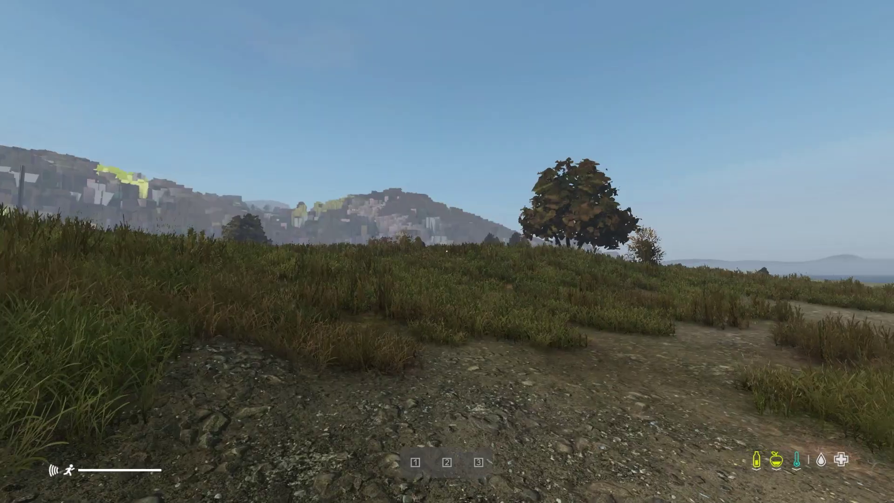
key(Escape)
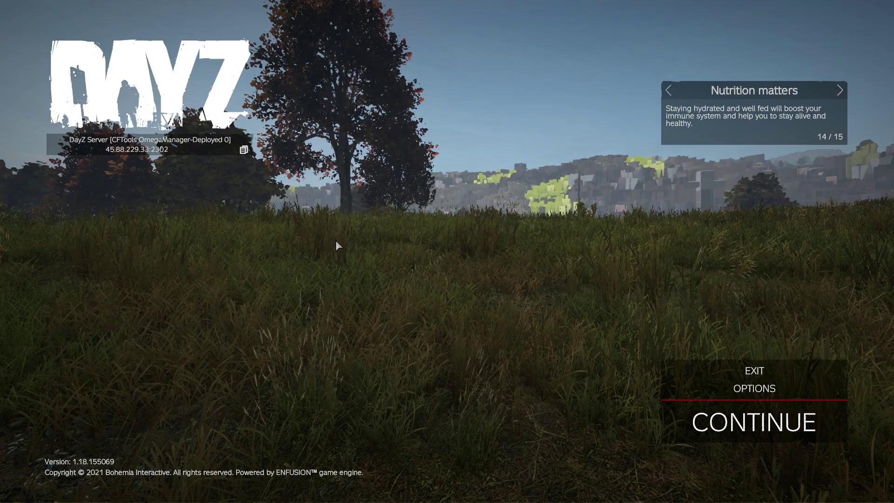